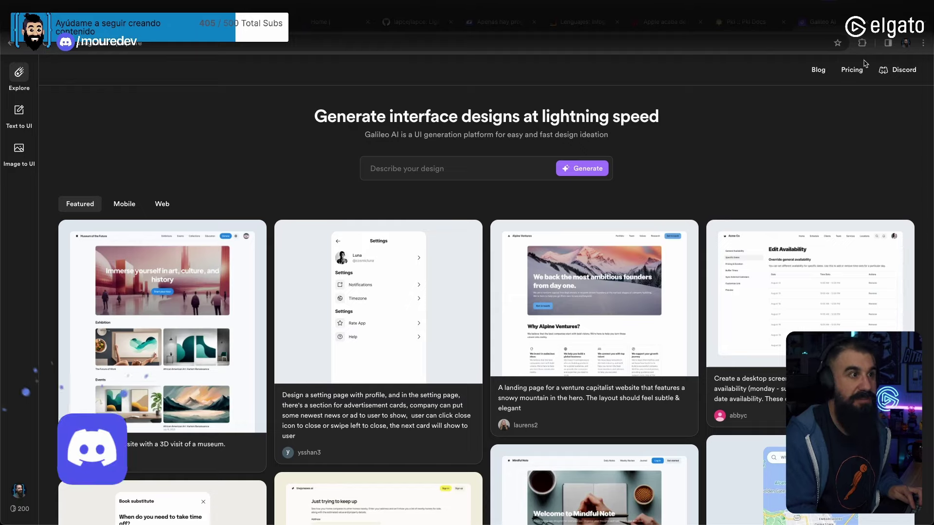
# - Show the pricing plans: Free ($0, 200 credits), Standard ($19), Pro ($39) and Enterprise
pyautogui.click(851, 70)
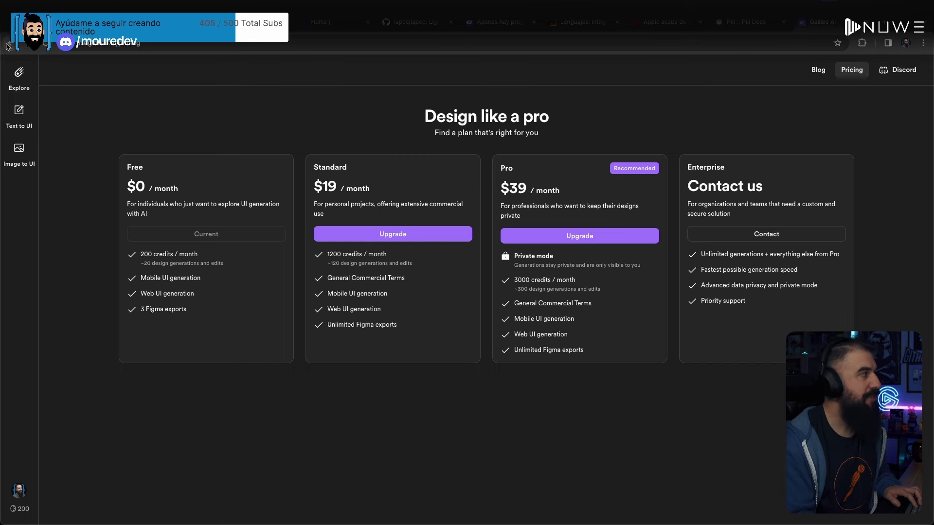
# - Go back to the Explore gallery with its design prompt field and Featured designs
pyautogui.click(8, 45)
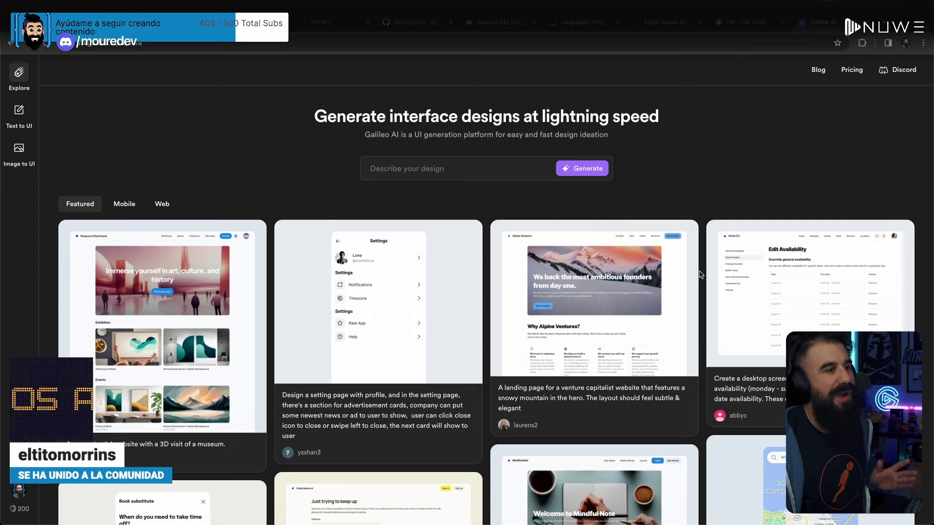
# - Describe a minimalist dark-mode developer site supporting YouTube videos, toggle Web and Mobile, and generate
pyautogui.click(505, 162)
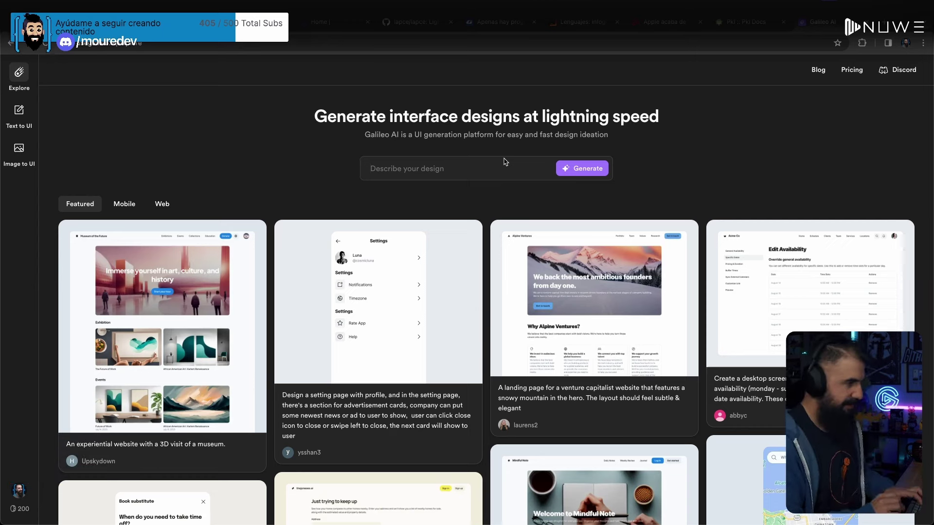
pyautogui.write('Diseña una web de links para un desarrolla')
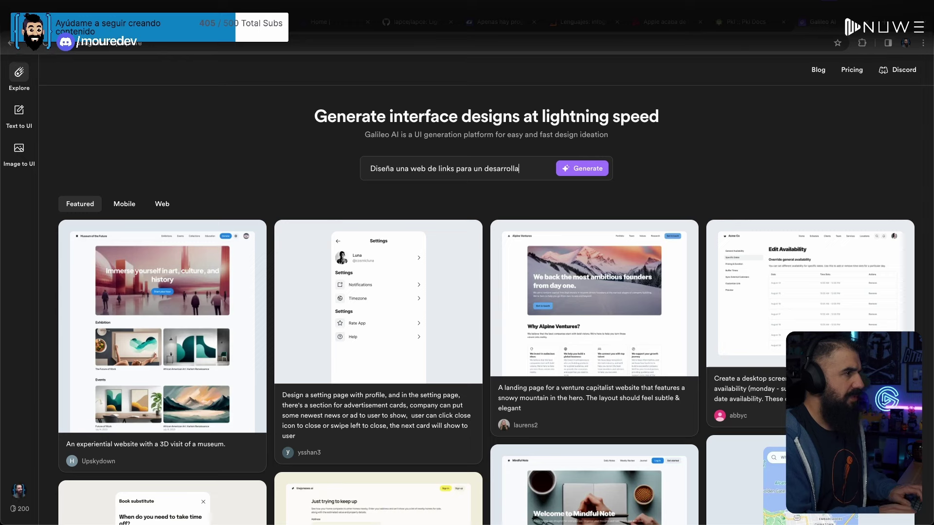
pyautogui.write('r de software. Minima')
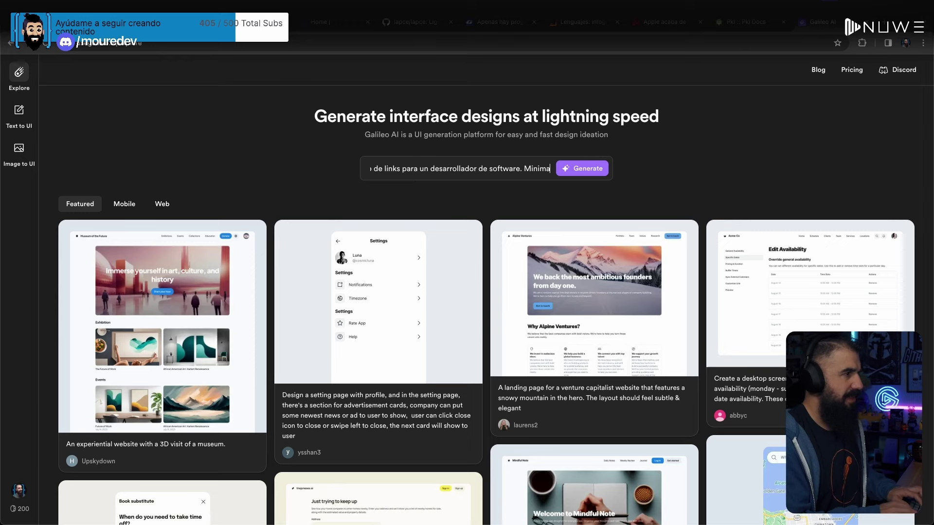
pyautogui.write('lista, dark mo')
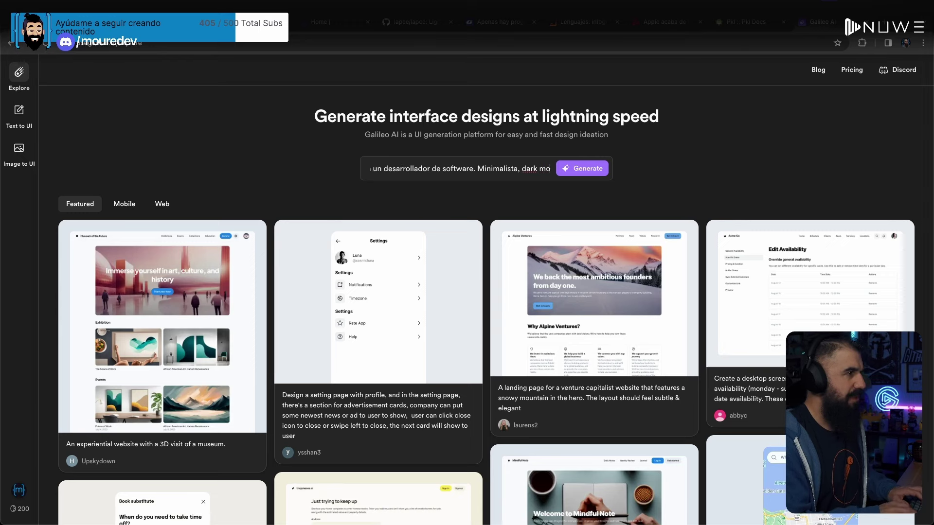
pyautogui.write('de y que tenga soporte para v')
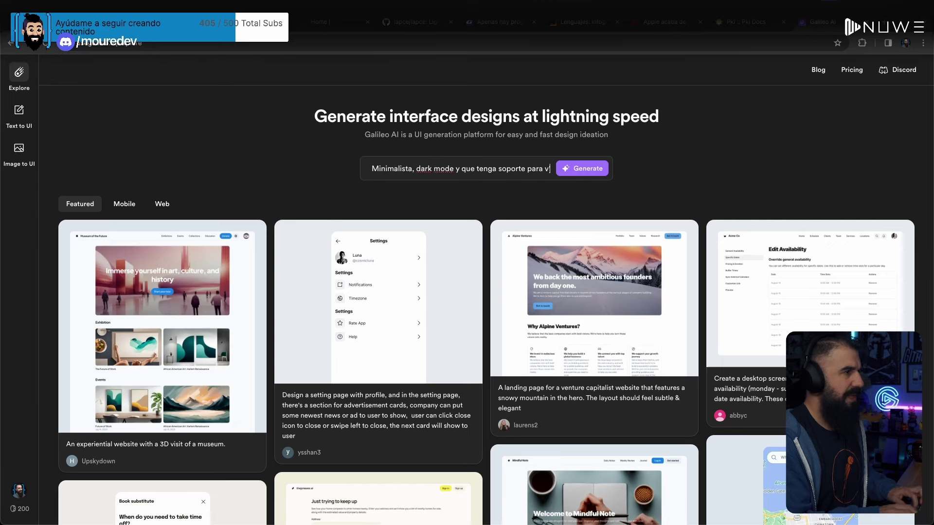
pyautogui.write('ídeos de youtube y')
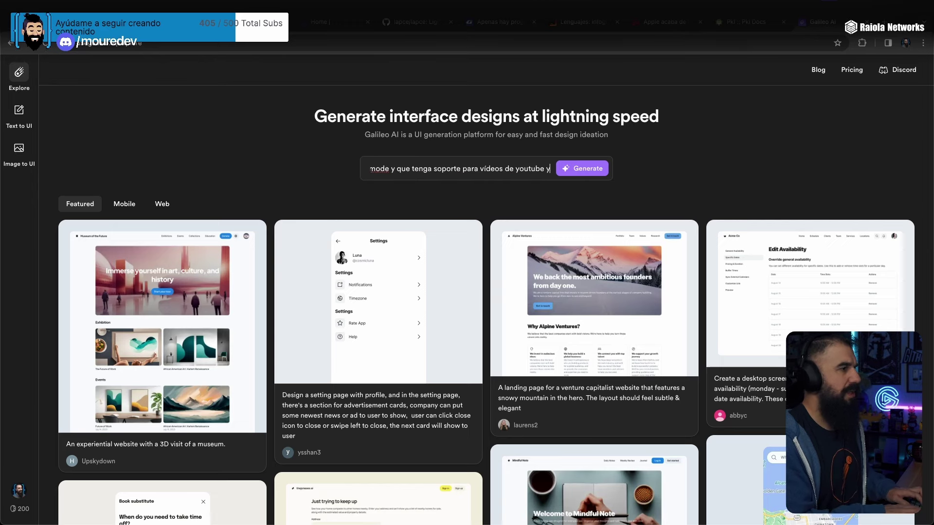
pyautogui.write(' twitch')
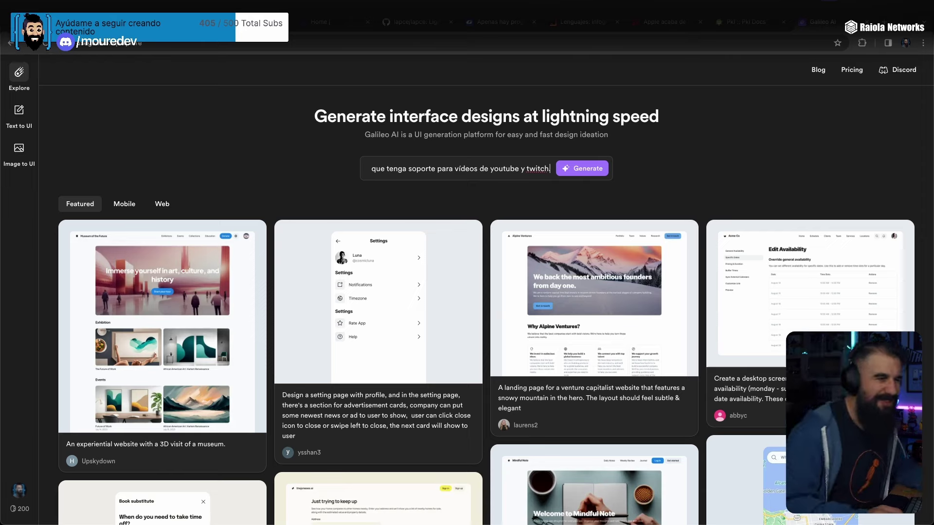
pyautogui.hotkey('ctrl', 'a')
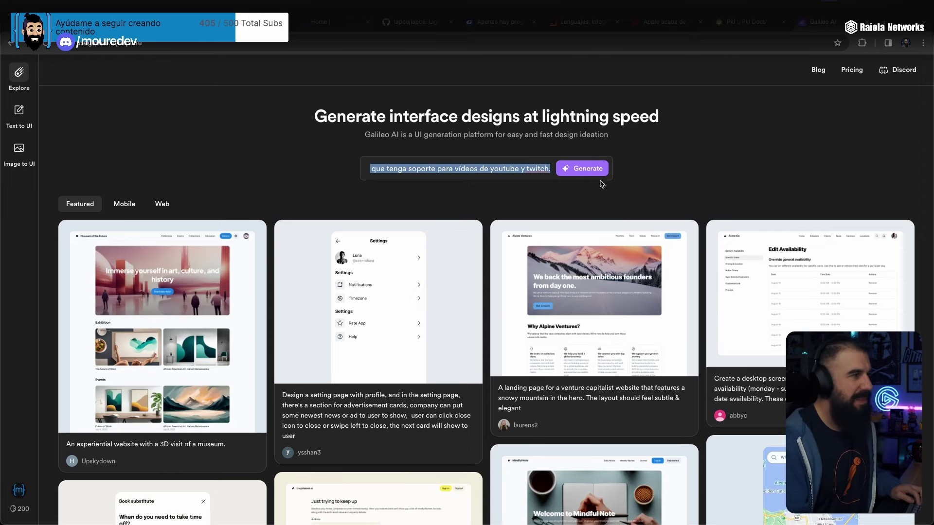
pyautogui.click(125, 214)
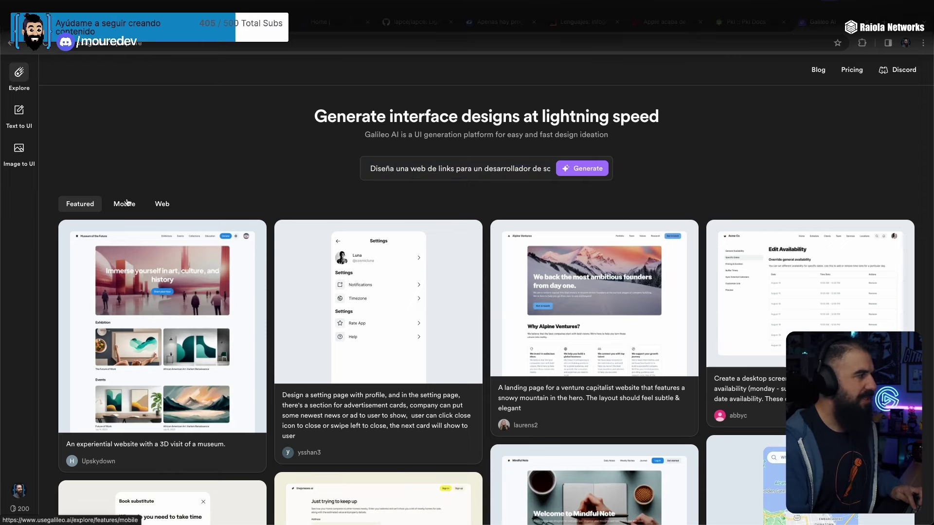
pyautogui.click(162, 206)
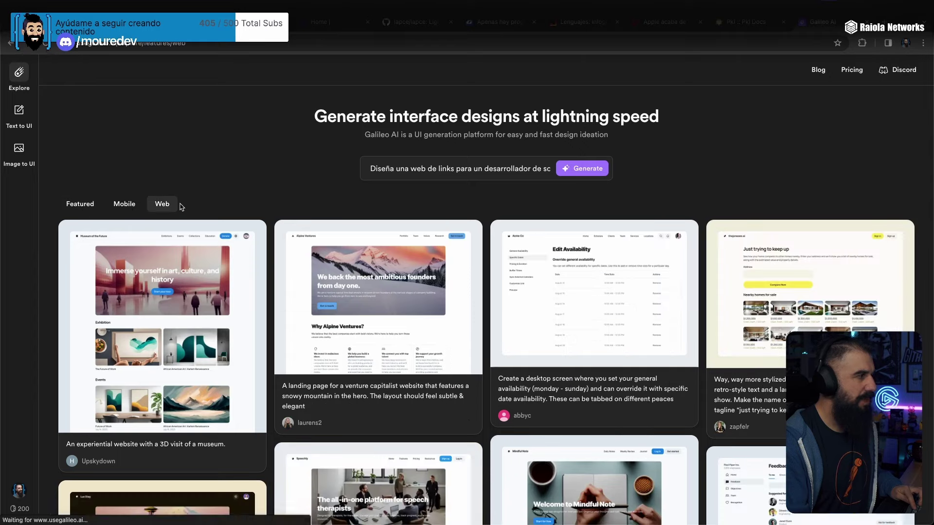
pyautogui.click(132, 209)
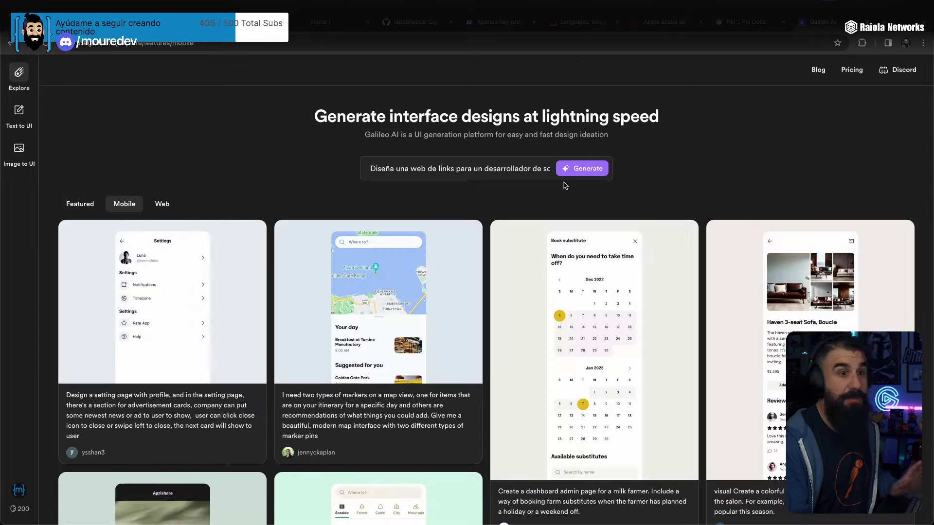
pyautogui.click(598, 174)
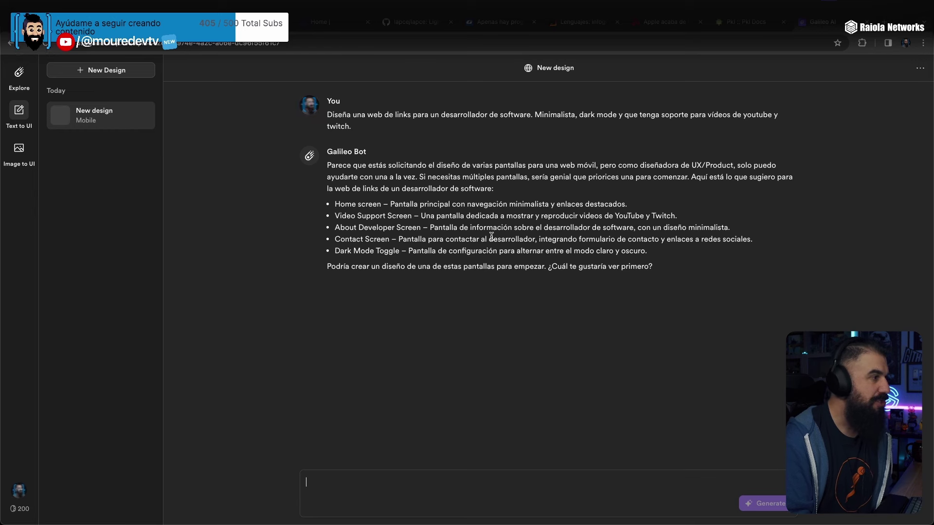
# - Ask for a 'Home screen con links relevantes y vídeos de youtube' to get three mockups
pyautogui.write('Home screen con links')
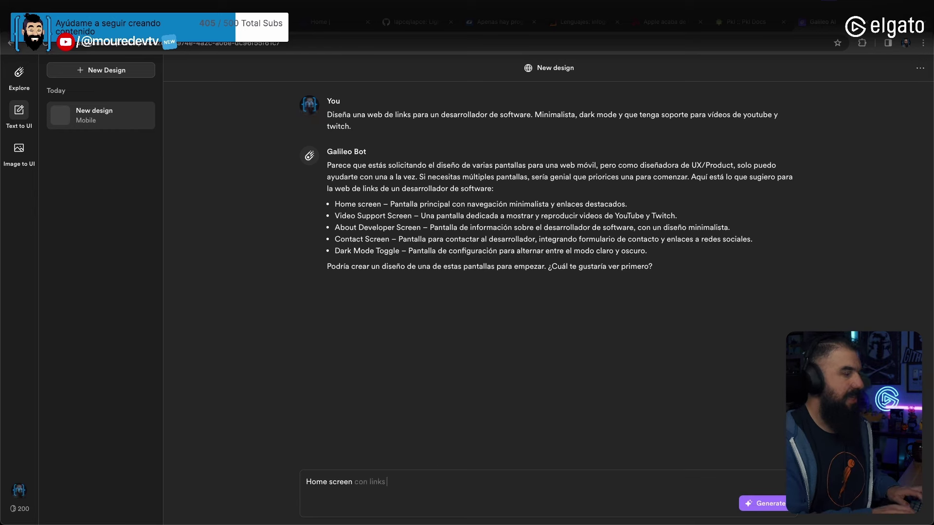
pyautogui.press('Tab')
pyautogui.write('levantes y ')
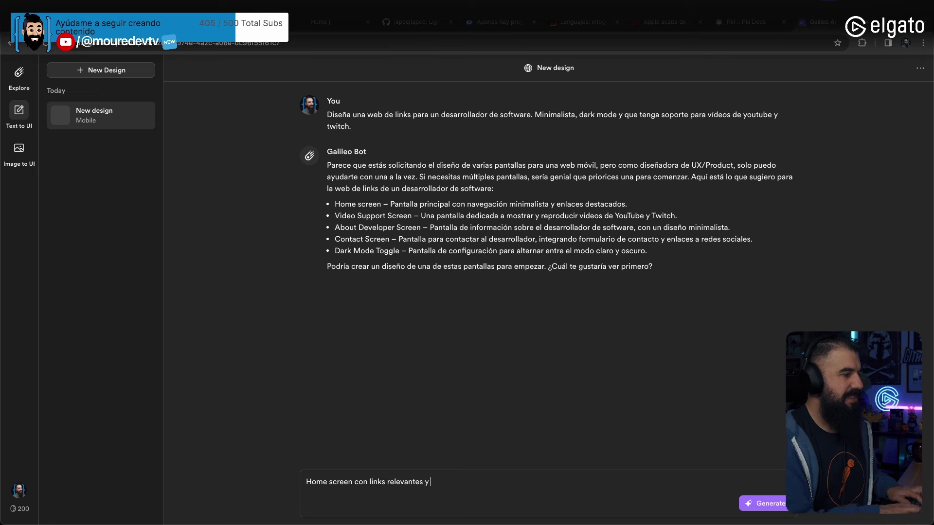
pyautogui.write('vídeos de youtube')
pyautogui.press('Return')
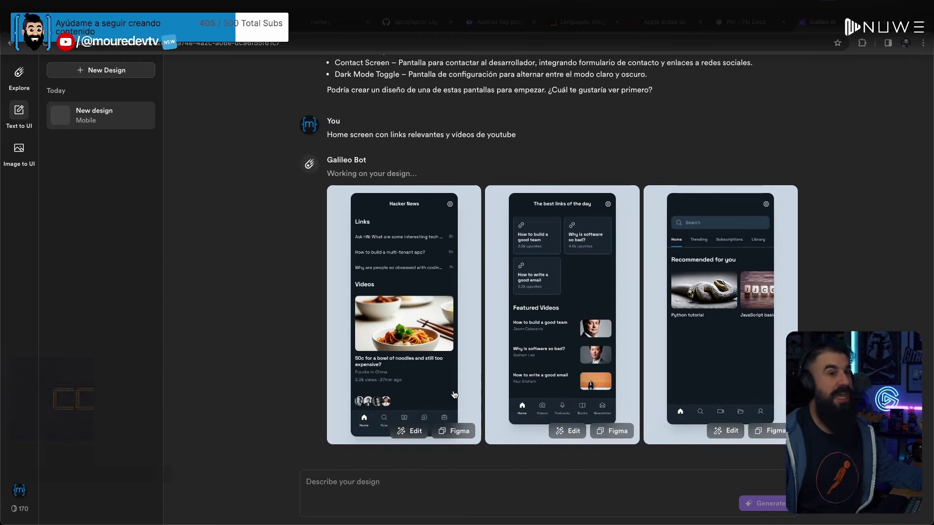
# - Preview the Hacker News and 'The best links of the day' designs, then attach the first for editing
pyautogui.click(454, 394)
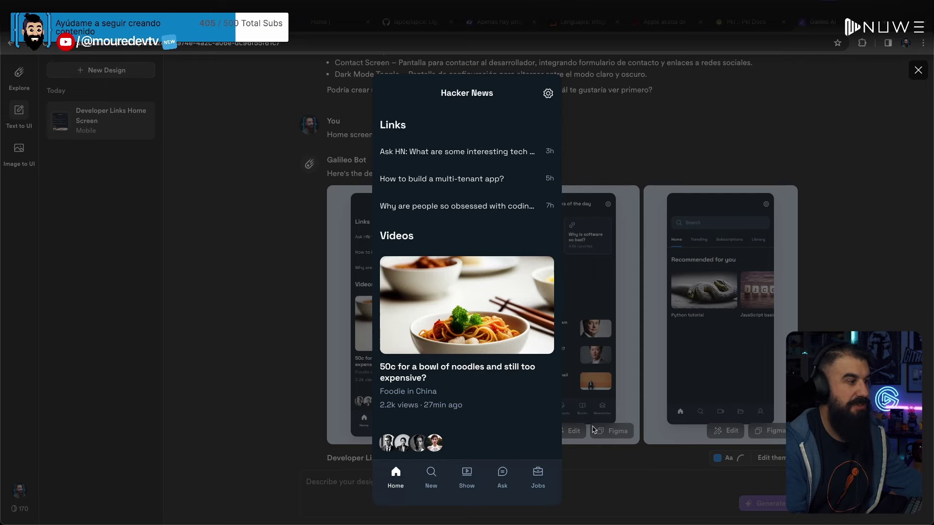
pyautogui.click(594, 378)
pyautogui.click(524, 255)
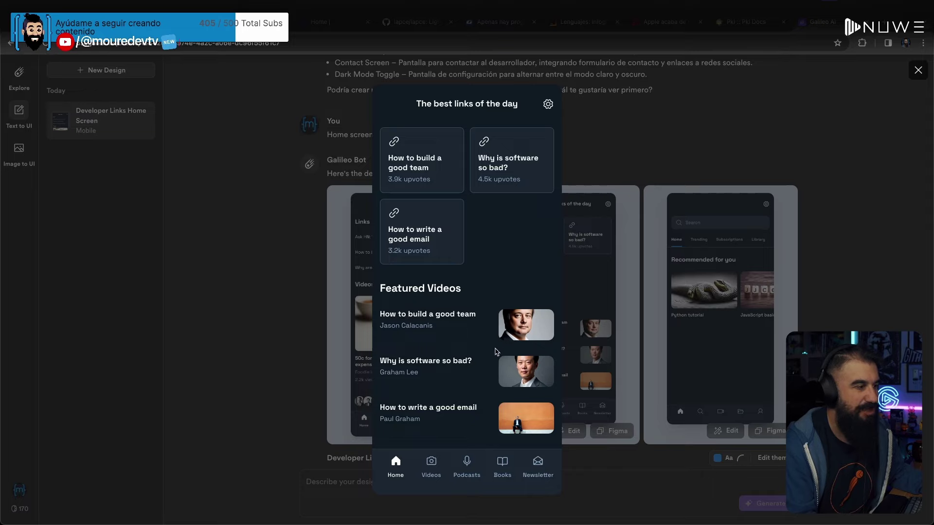
pyautogui.press('Right')
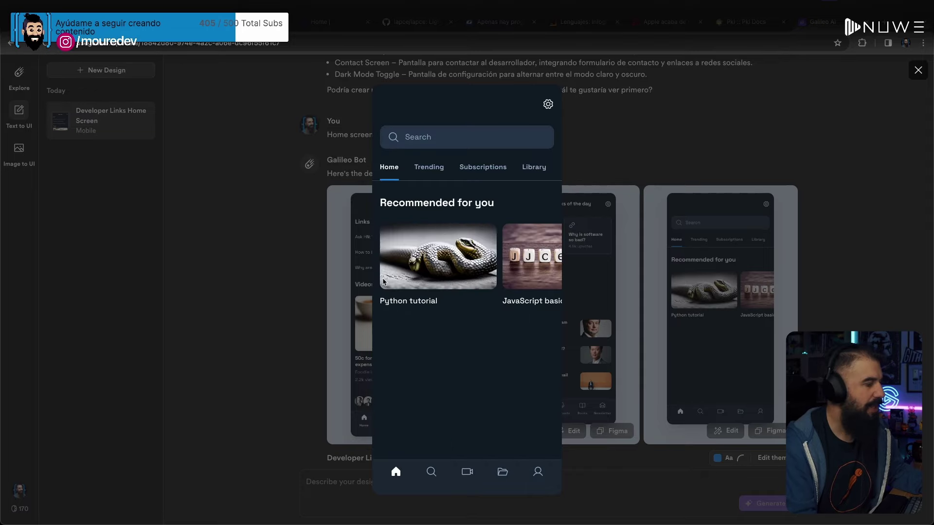
pyautogui.press('Escape')
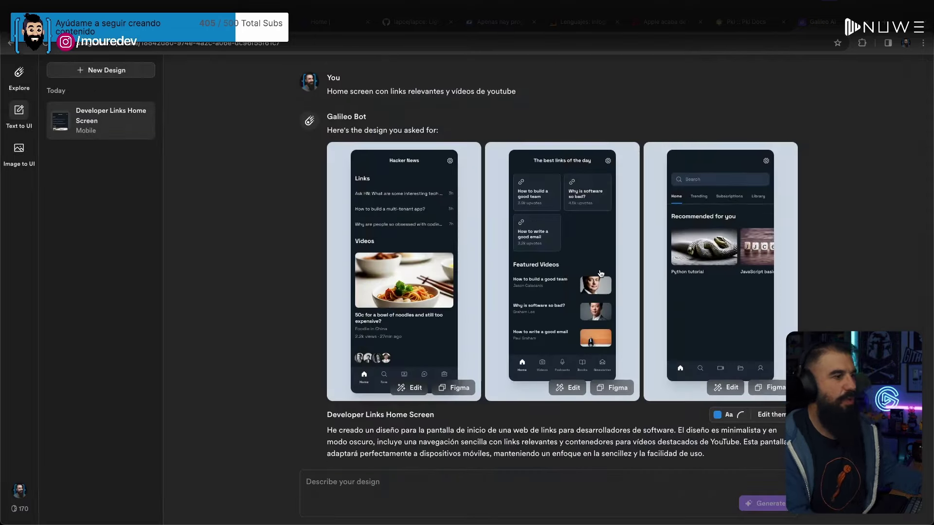
pyautogui.click(415, 399)
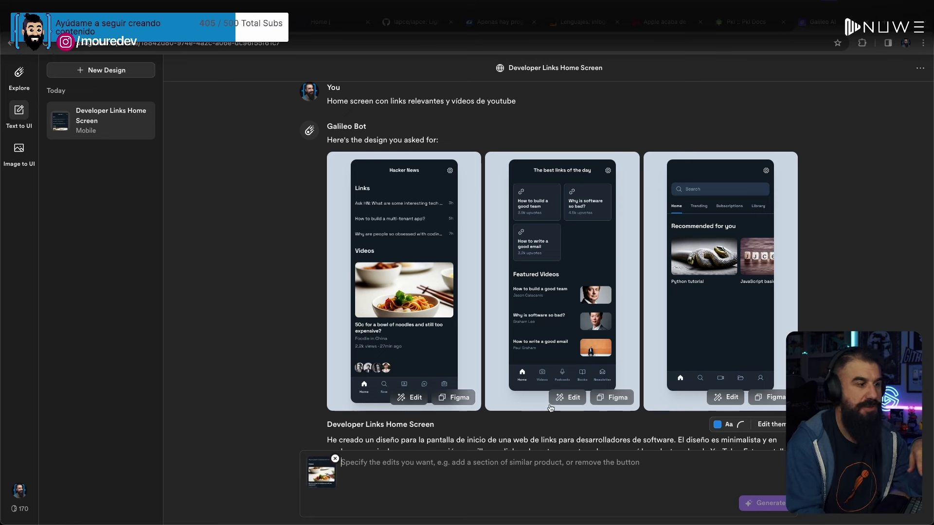
# - Apply a Light theme with red #EA2831 accent, Public Sans font and the roundest corner radius
pyautogui.click(769, 424)
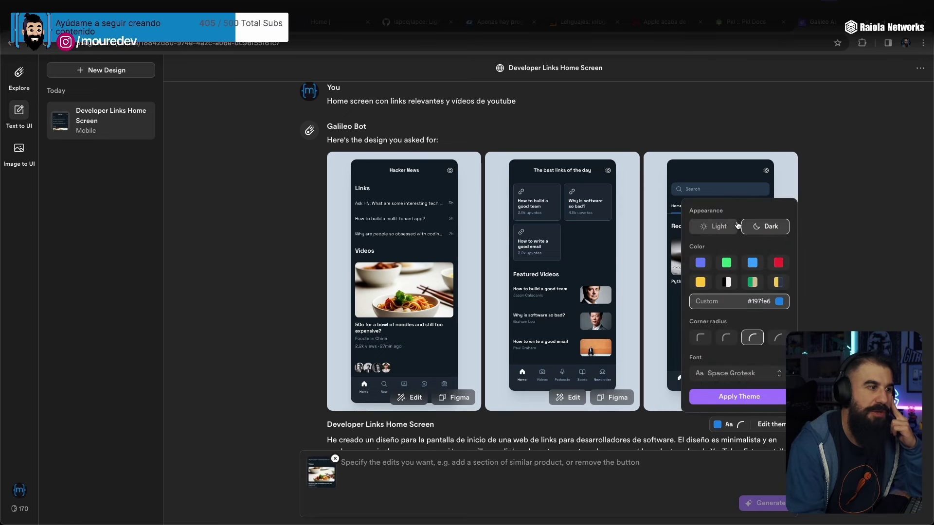
pyautogui.click(736, 225)
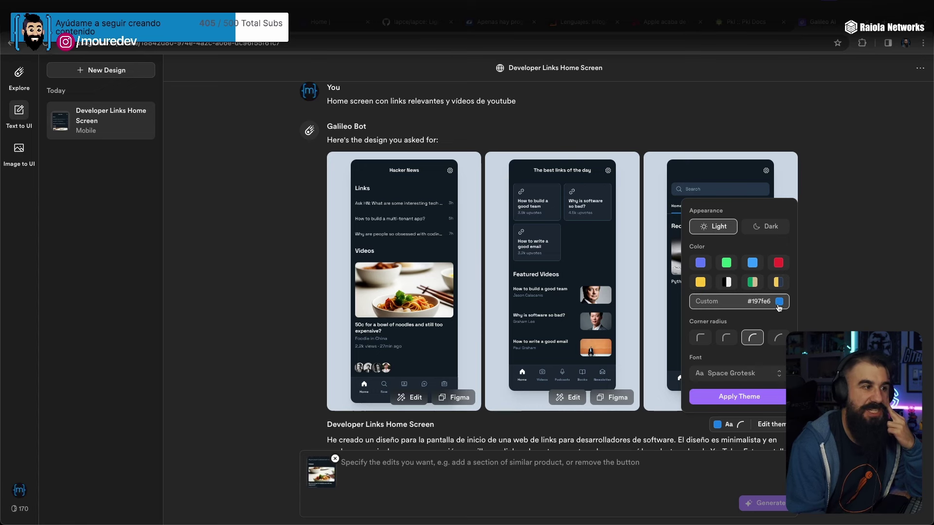
pyautogui.click(777, 263)
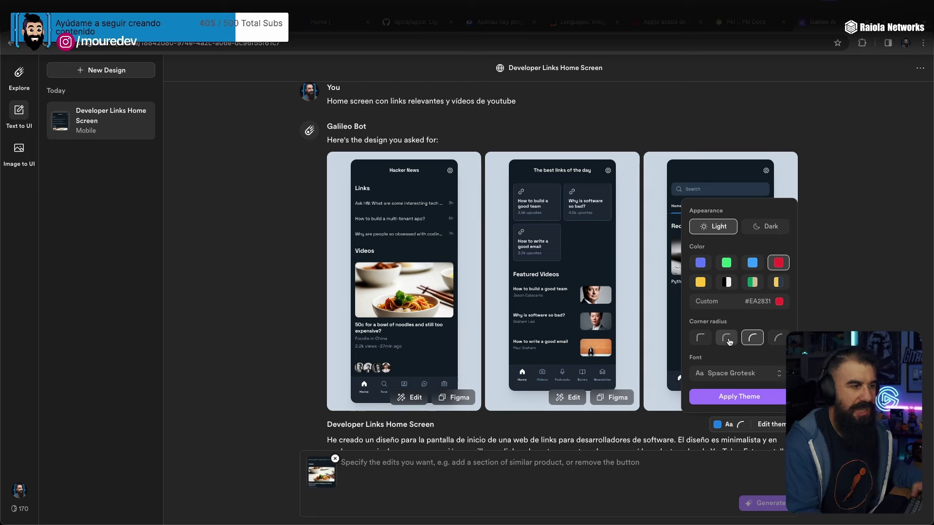
pyautogui.click(737, 378)
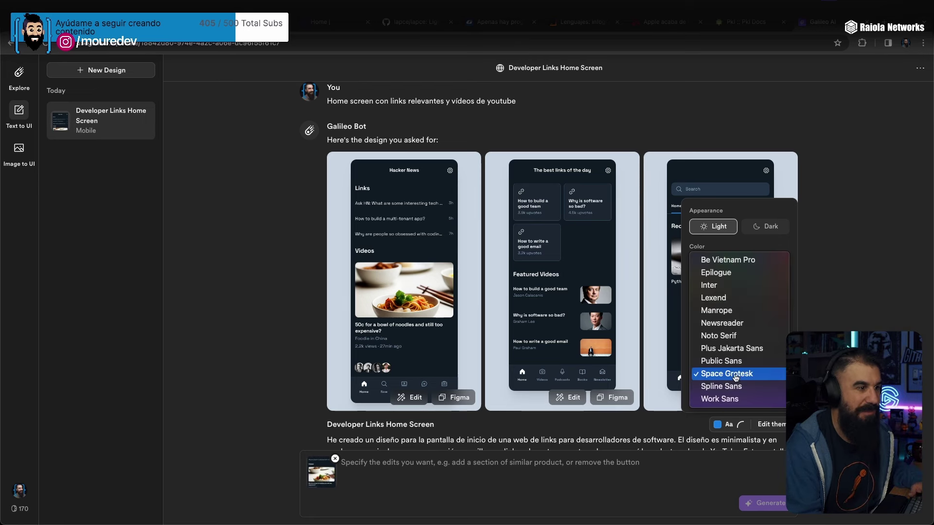
pyautogui.press('Escape')
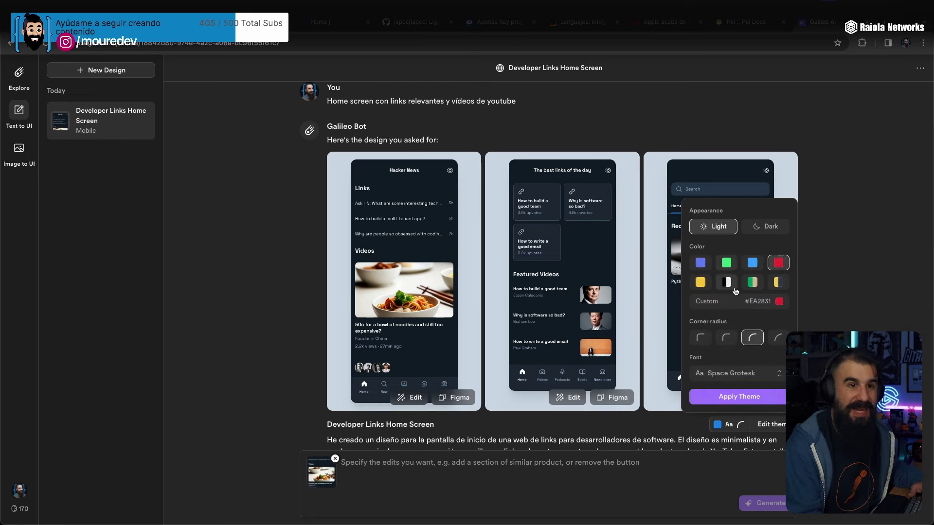
pyautogui.press('Up')
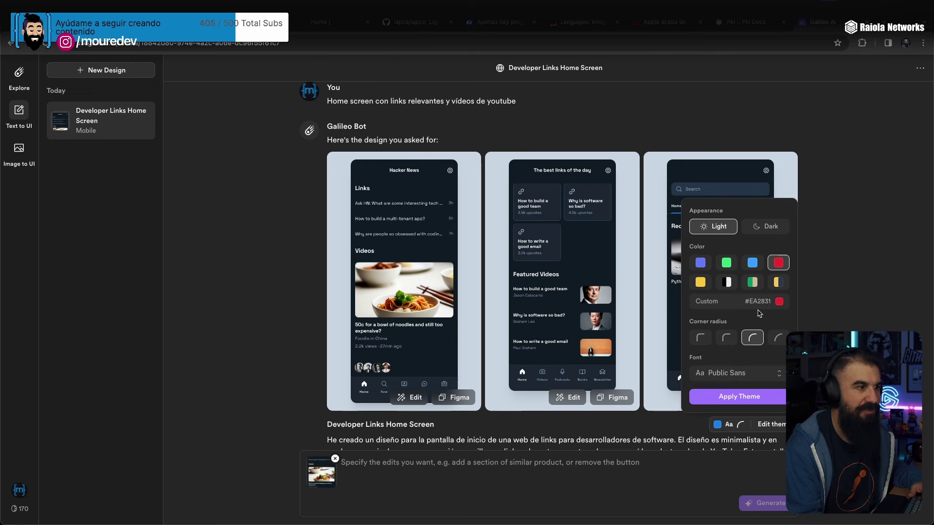
pyautogui.click(778, 337)
pyautogui.click(763, 401)
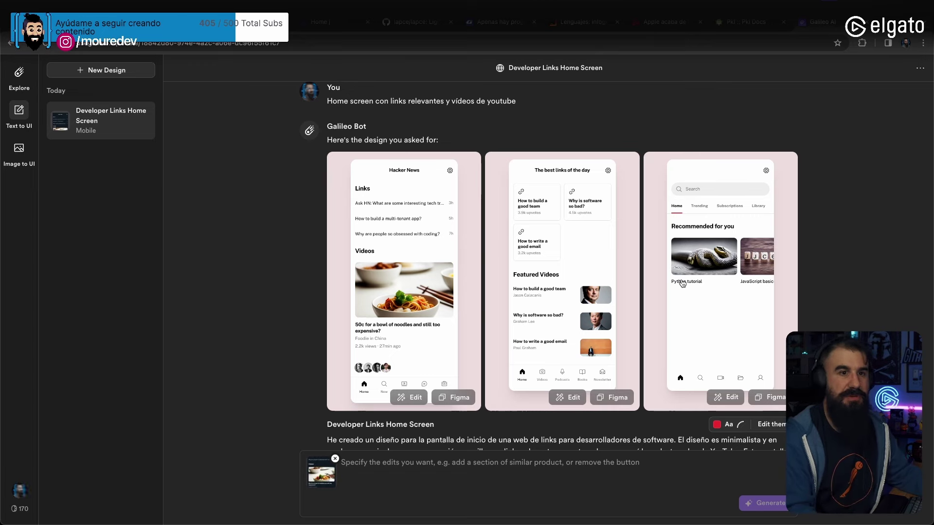
# - Start a new web design with the 'Portafolio para desarrolladores' prompt and open Explore in a new tab
pyautogui.click(88, 73)
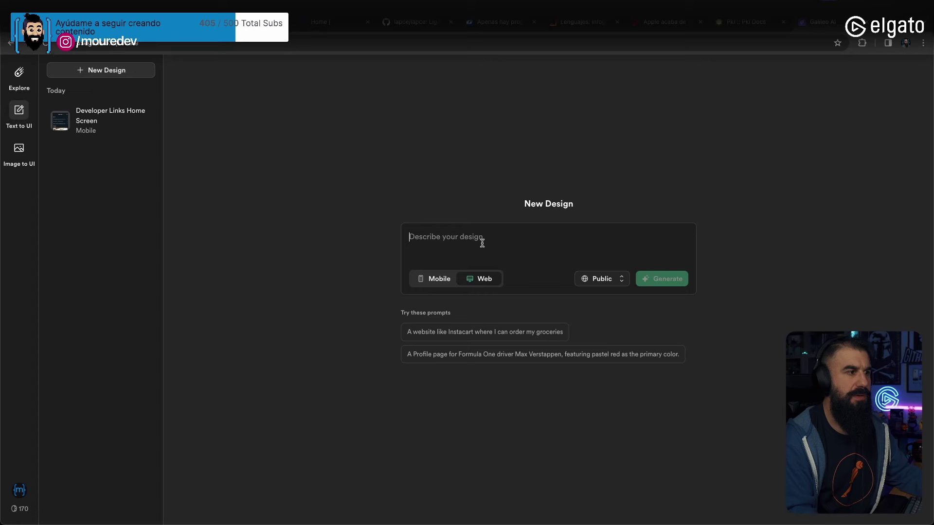
pyautogui.write('Portafolio para desar')
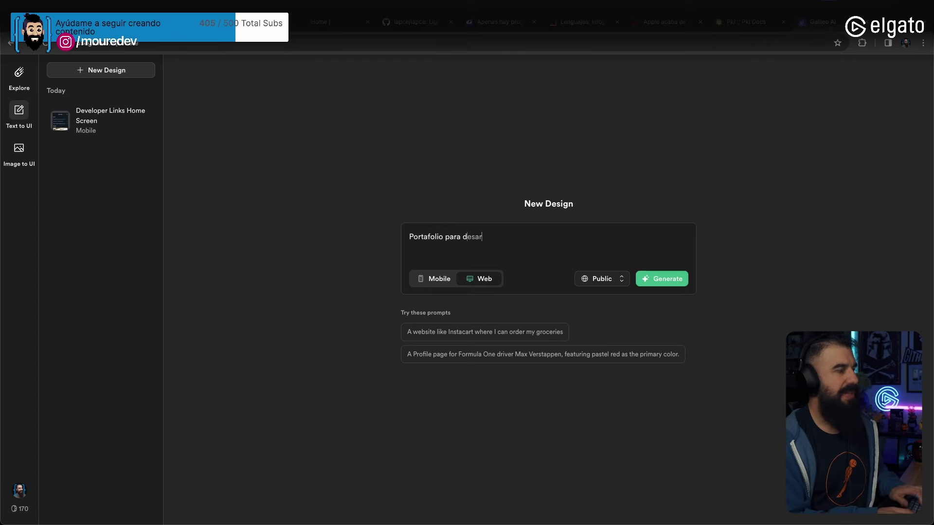
pyautogui.write('rolladores de software. Minimalista. Secciones sobre mí,')
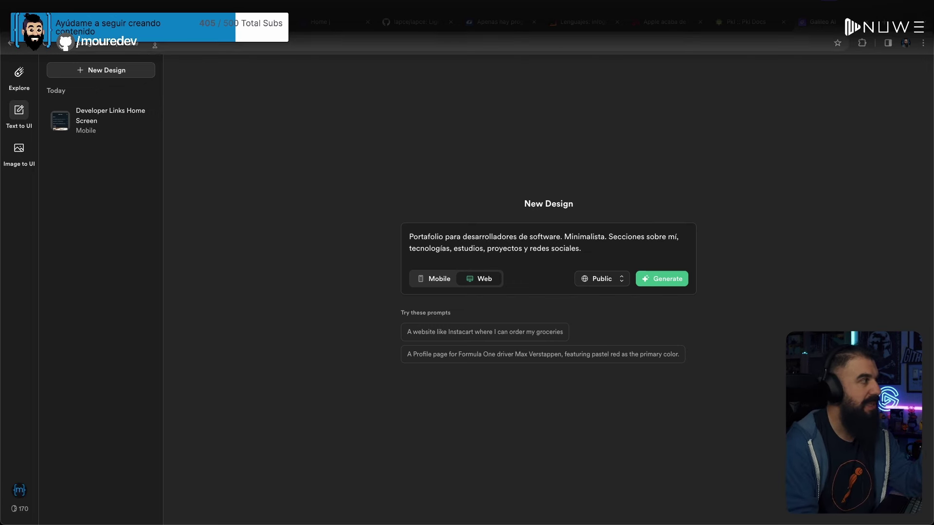
pyautogui.click(19, 73)
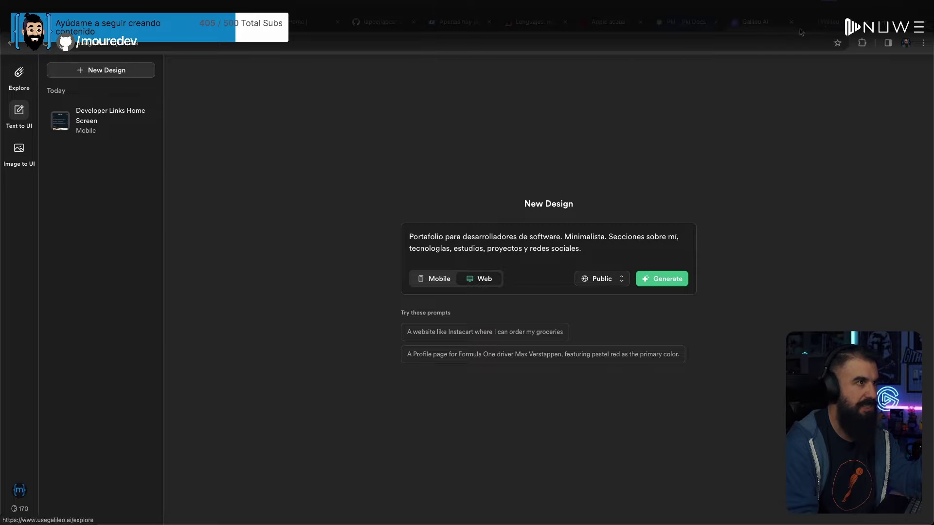
# - Scroll through the bot's five proposed screens: Sobre mí, Tecnologías, Estudios, Proyectos, Redes Sociales
pyautogui.scroll(-8, 447, 287)
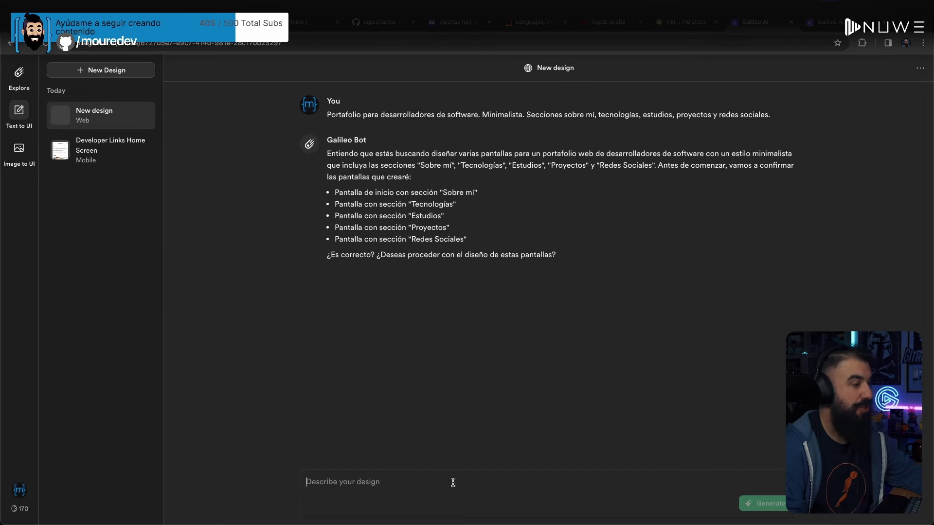
# - Reply 'Todo en una única web' to get a single-page portfolio with About Me, Technologies, Education, Projects
pyautogui.write('Todo en una ú')
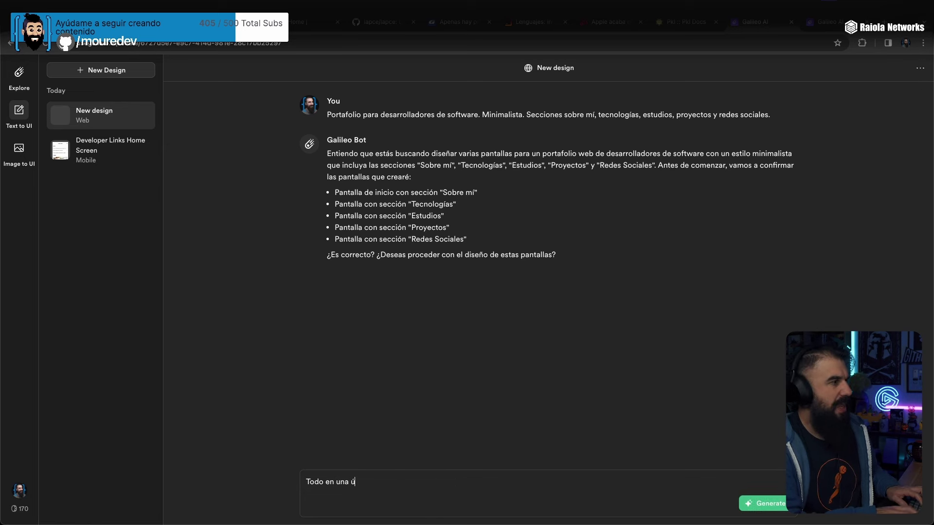
pyautogui.write('nica web')
pyautogui.press('Return')
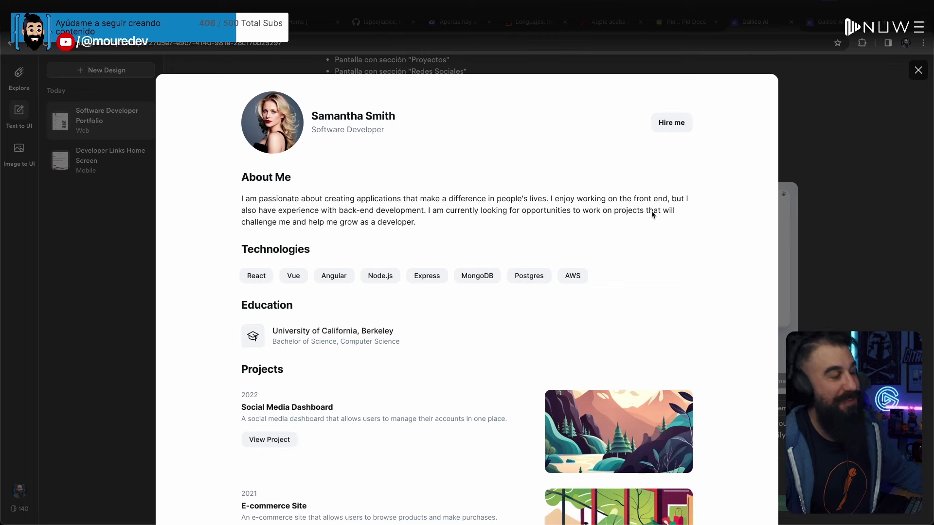
# - Close the preview and switch the portfolio designs to a Dark theme
pyautogui.click(878, 192)
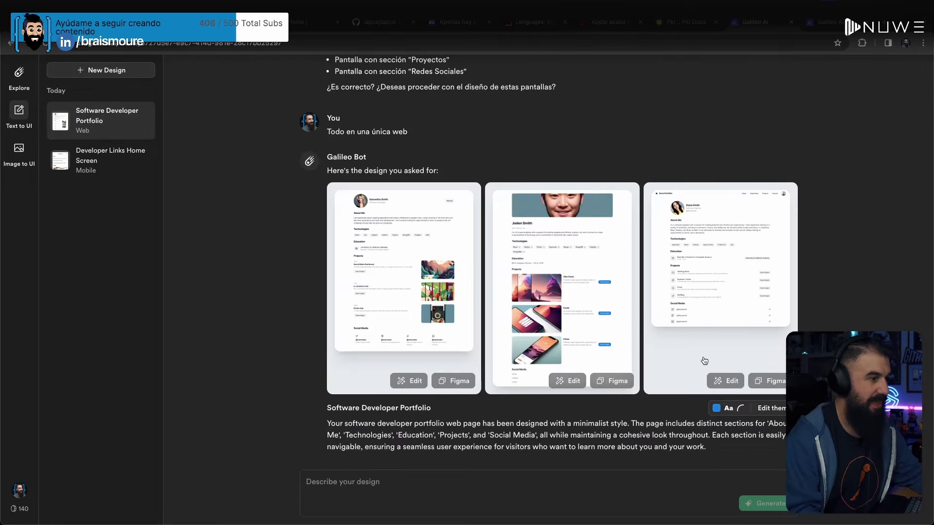
pyautogui.click(734, 408)
pyautogui.click(764, 209)
pyautogui.click(769, 382)
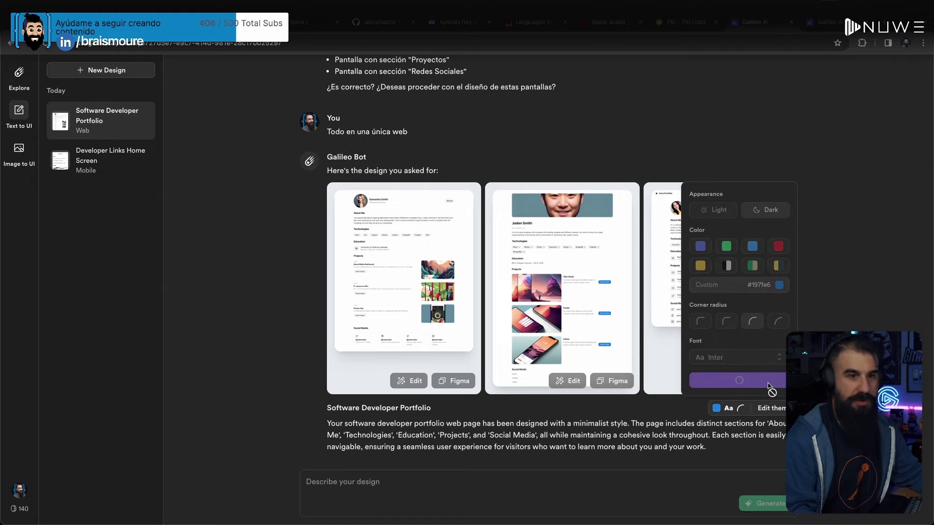
# - Preview the first dark portfolio design full-size, scrolling down through it
pyautogui.click(448, 263)
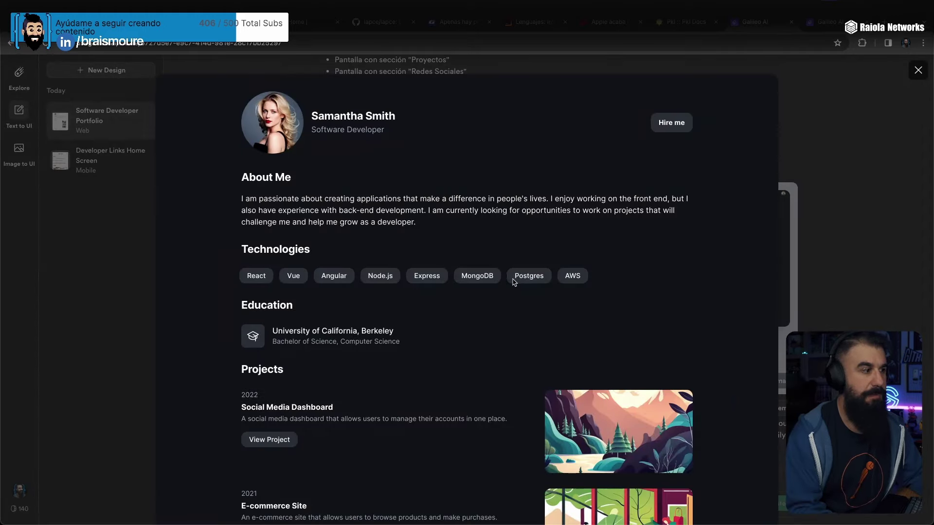
pyautogui.scroll(-2, 512, 282)
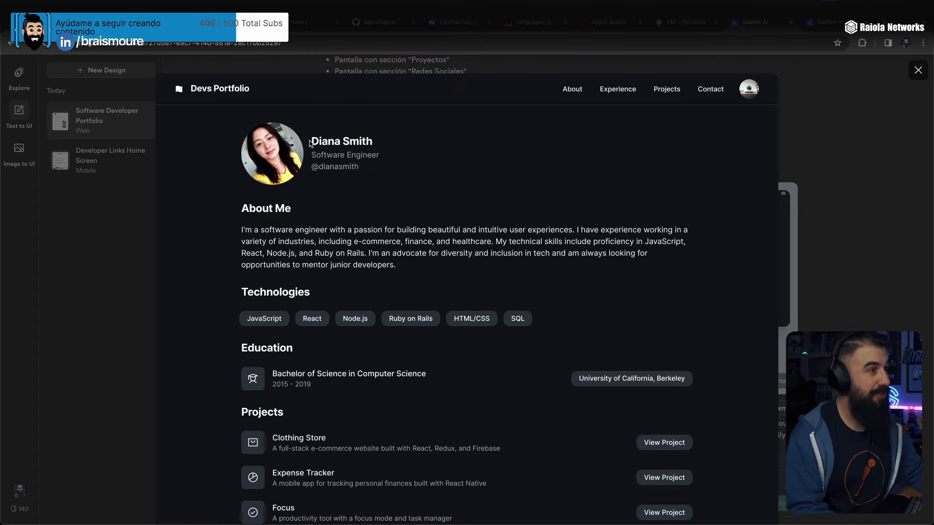
pyautogui.click(804, 201)
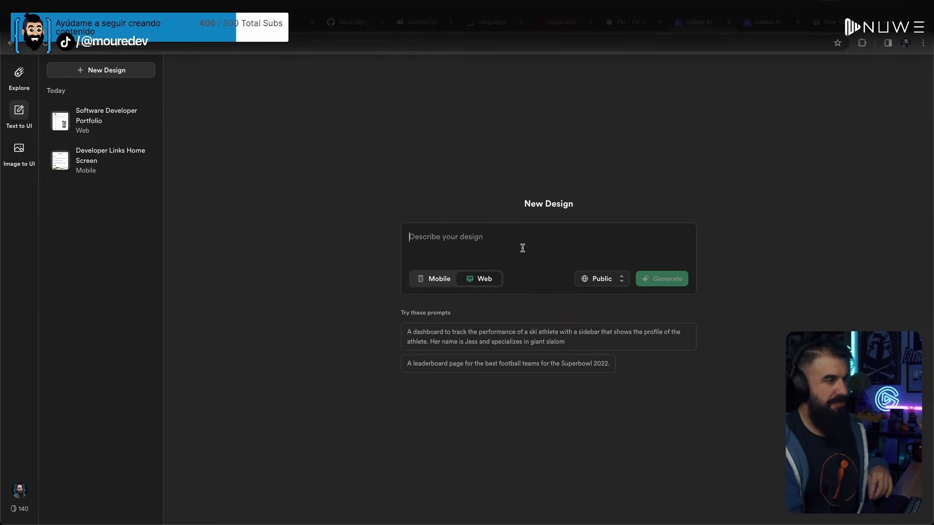
# - Write and generate the Web prompt for a retro online game store with 'Artículos destacados, carrito'
pyautogui.click(520, 248)
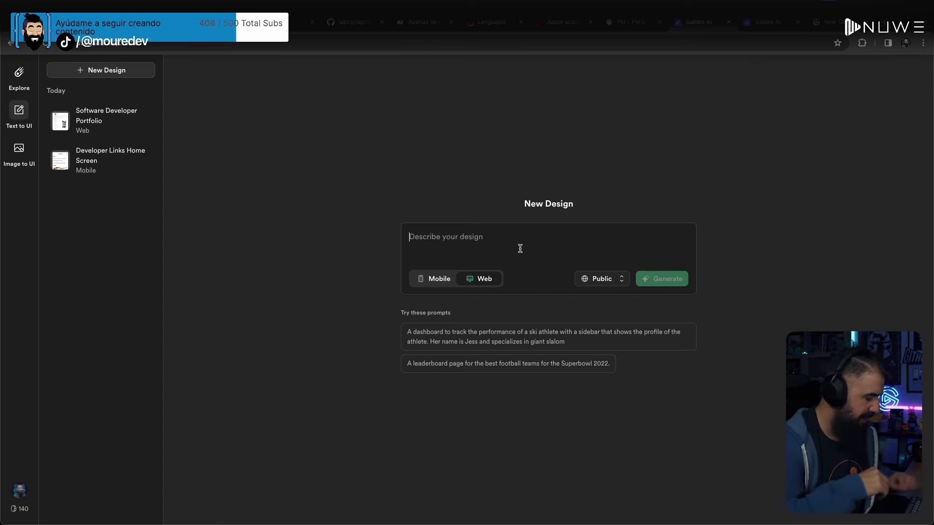
pyautogui.write('Tienda online de videojuegos con estética retro inspirada en el mundo de nintendo y su')
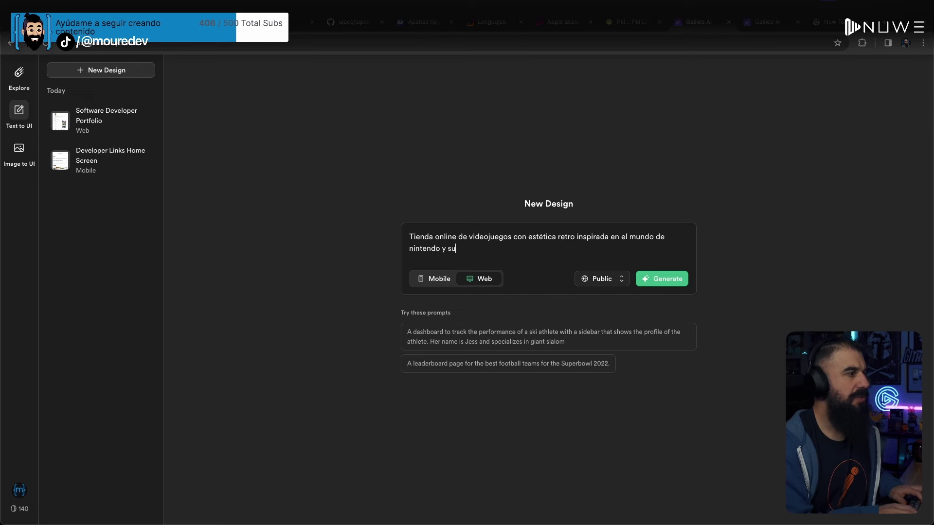
pyautogui.write('.')
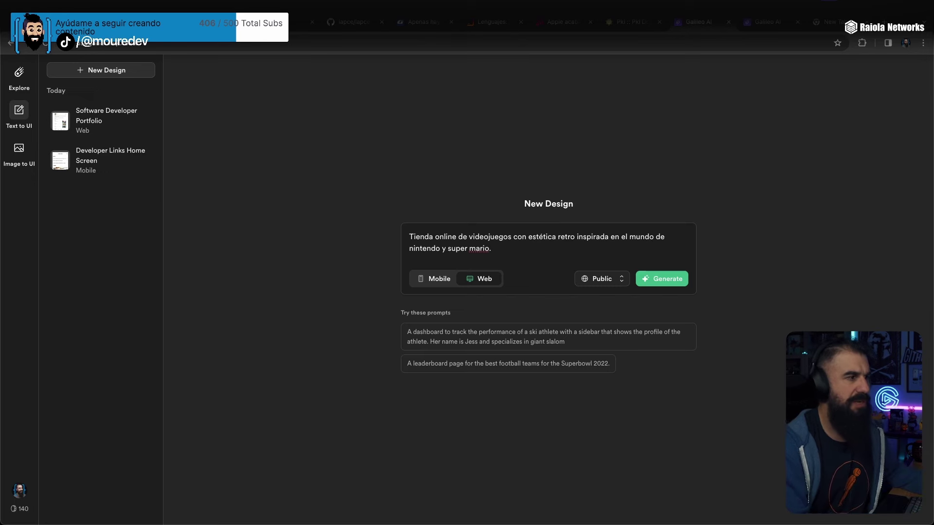
pyautogui.write(' Artículos re')
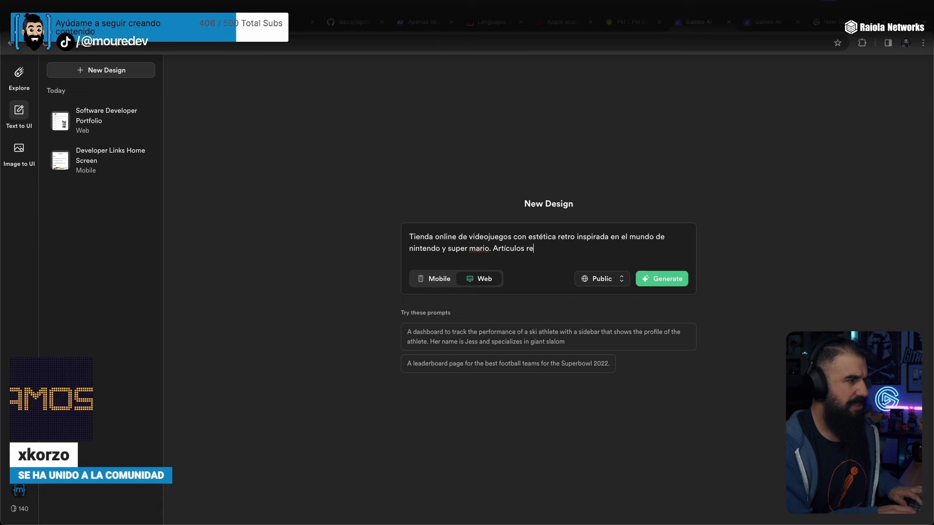
pyautogui.press('BackSpace')
pyautogui.press('BackSpace')
pyautogui.write('destacados, c')
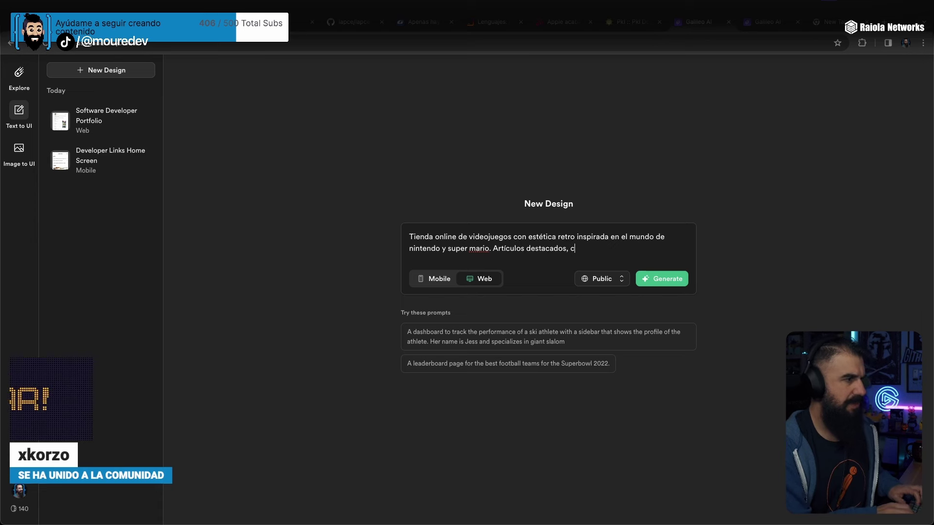
pyautogui.write('arrito y listado de productos.')
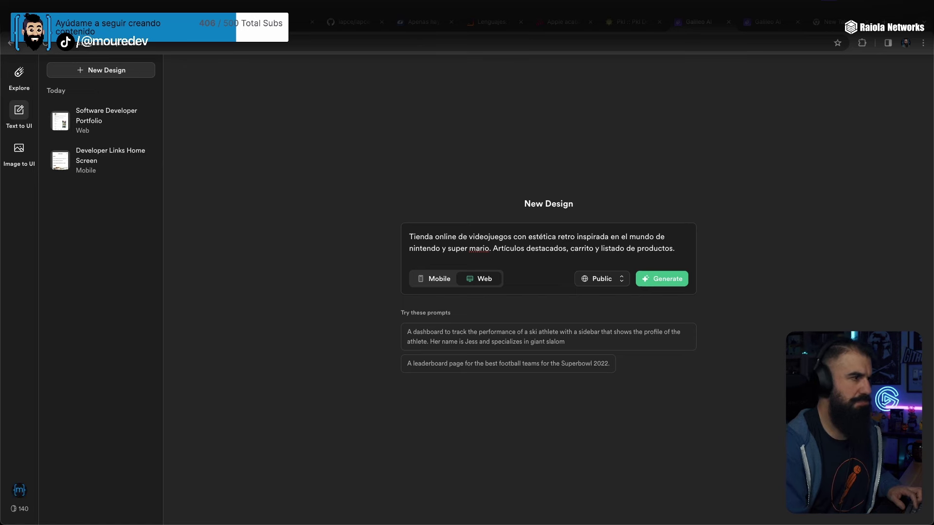
pyautogui.click(673, 285)
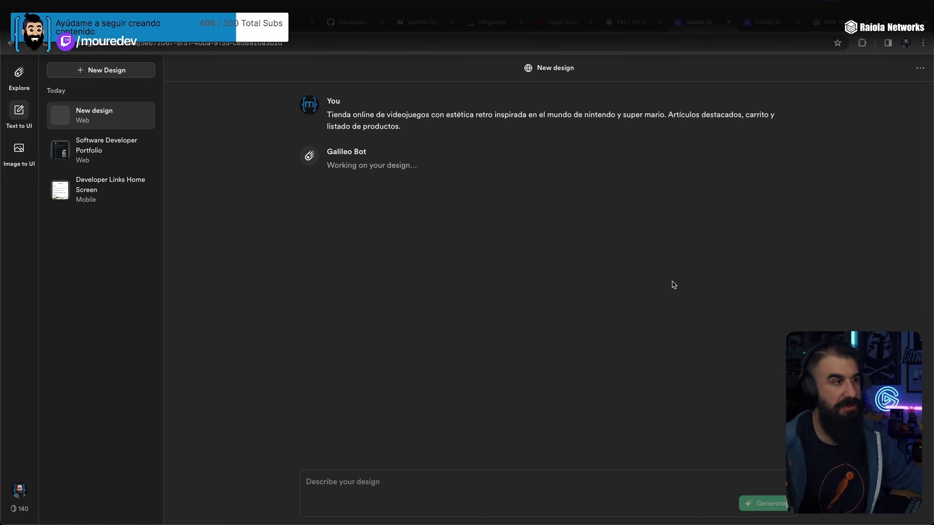
# - Ask for 'página de inicio con un slider de productos y un listado de ellos'
pyautogui.click(435, 484)
pyautogui.write('página de inicio con un slider de productos y un l')
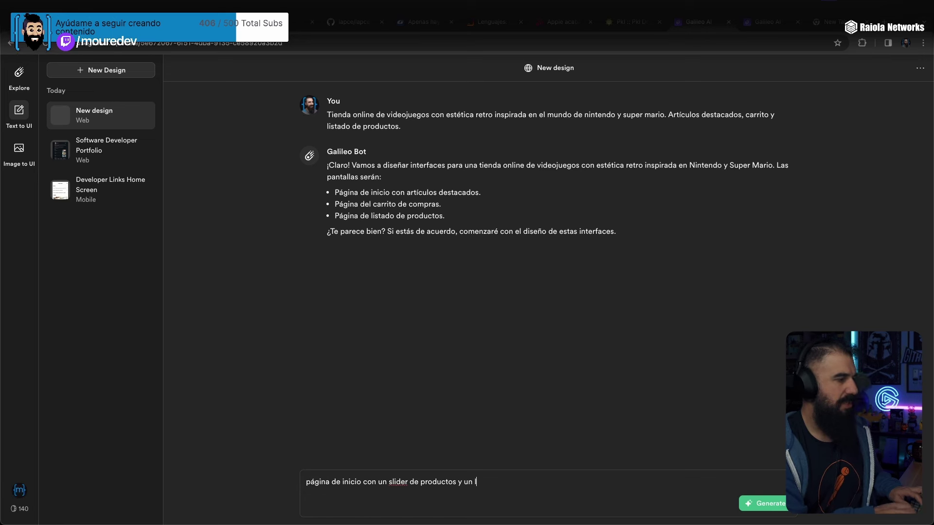
pyautogui.write('istado de ellos')
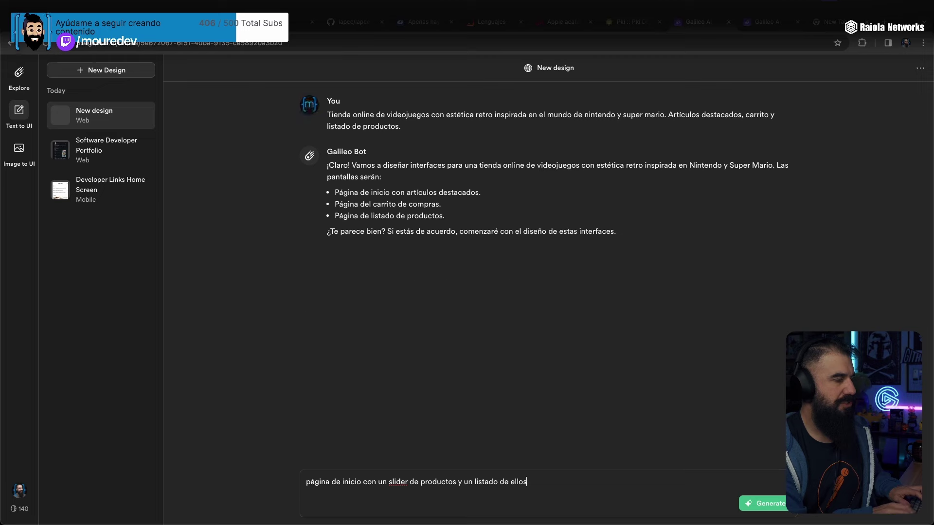
pyautogui.press('Return')
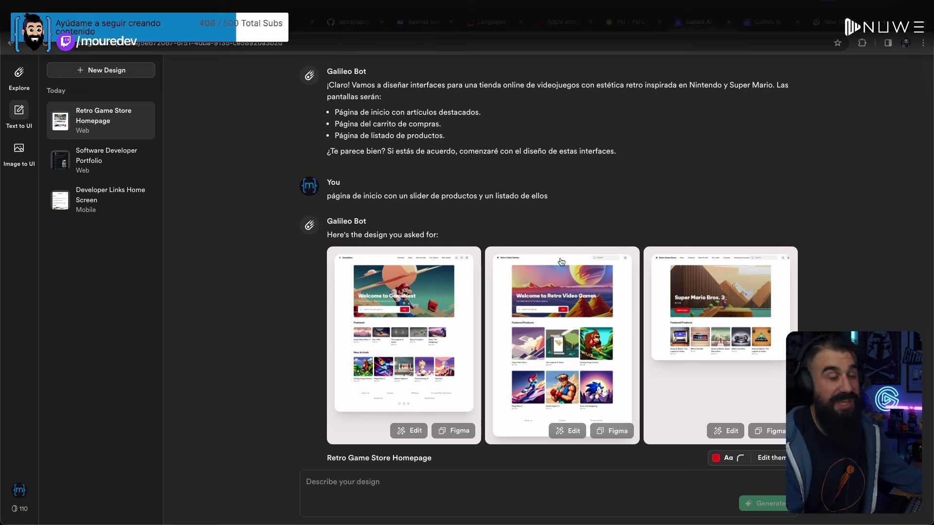
# - Preview the first generated Retro Game Store homepage design and scroll through it
pyautogui.click(452, 298)
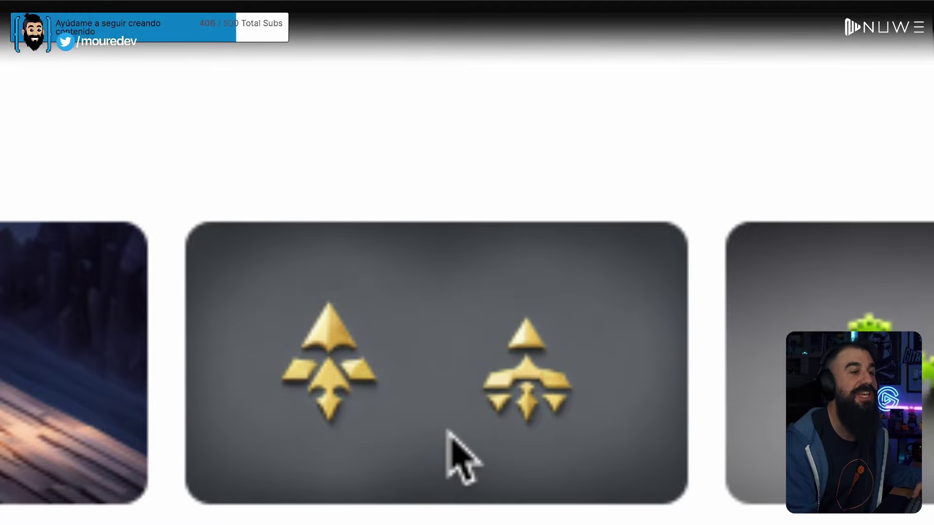
pyautogui.scroll(-1, 277, 295)
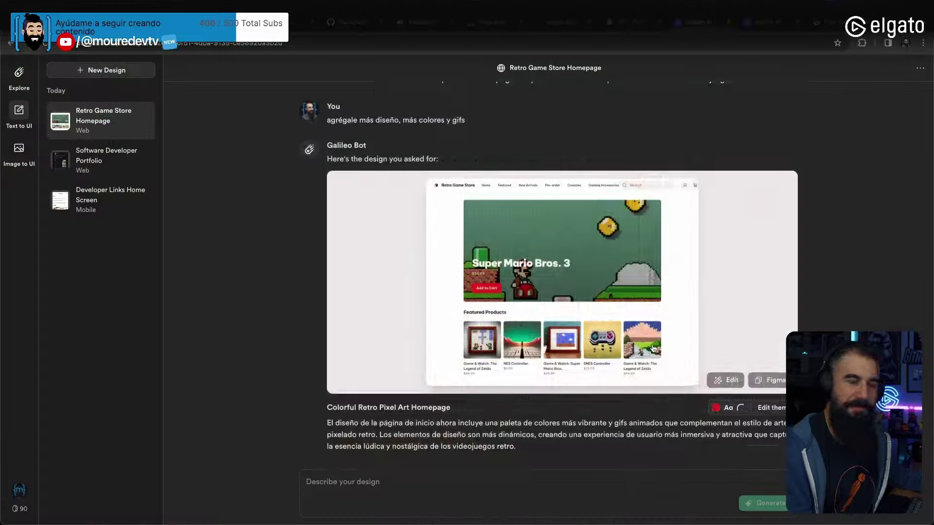
pyautogui.scroll(5, 654, 347)
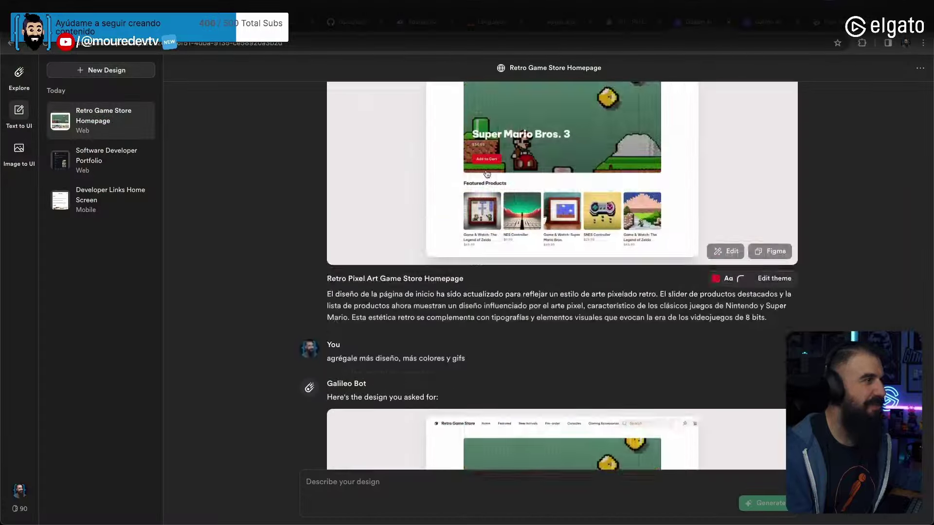
pyautogui.scroll(10, 481, 177)
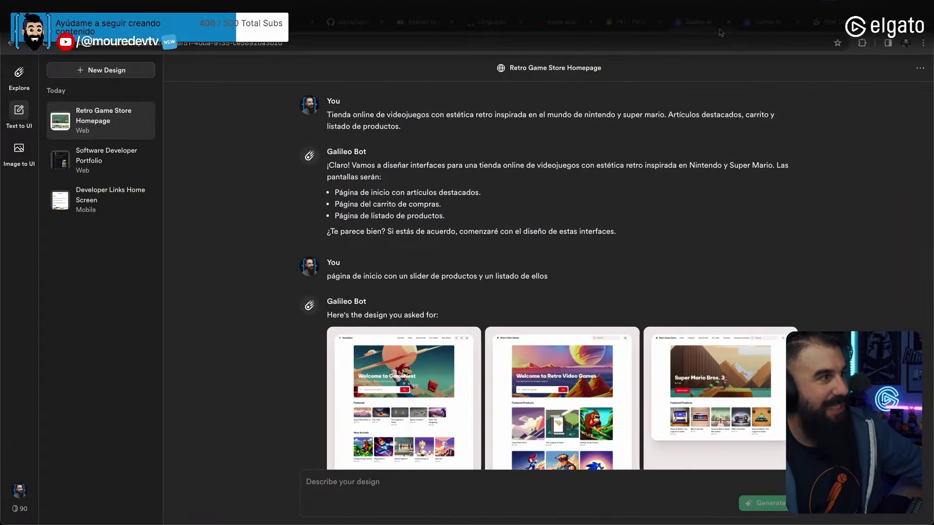
# - Go to the Explore gallery and browse the community designs
pyautogui.click(19, 491)
pyautogui.scroll(-1, 728, 159)
pyautogui.scroll(-2, 729, 159)
pyautogui.scroll(-5, 728, 159)
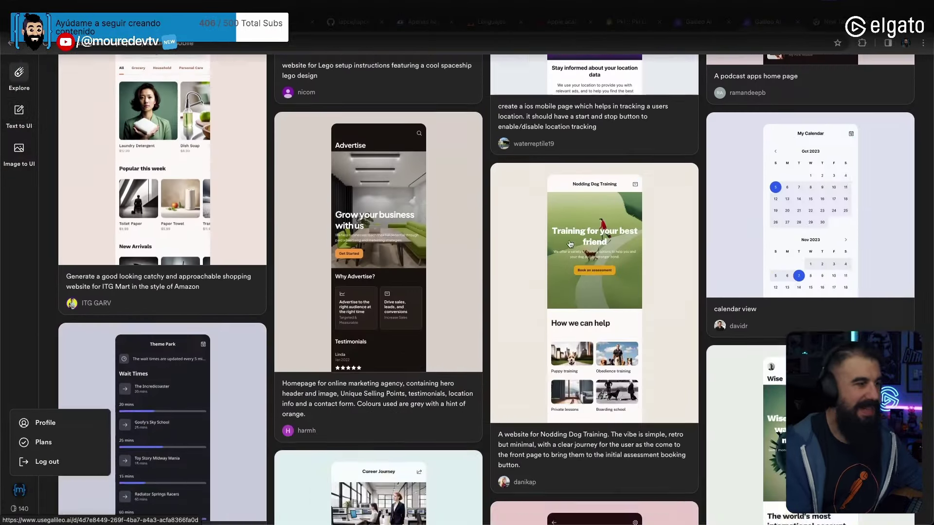
pyautogui.scroll(-5, 729, 159)
pyautogui.scroll(-5, 198, 214)
pyautogui.scroll(-5, 197, 214)
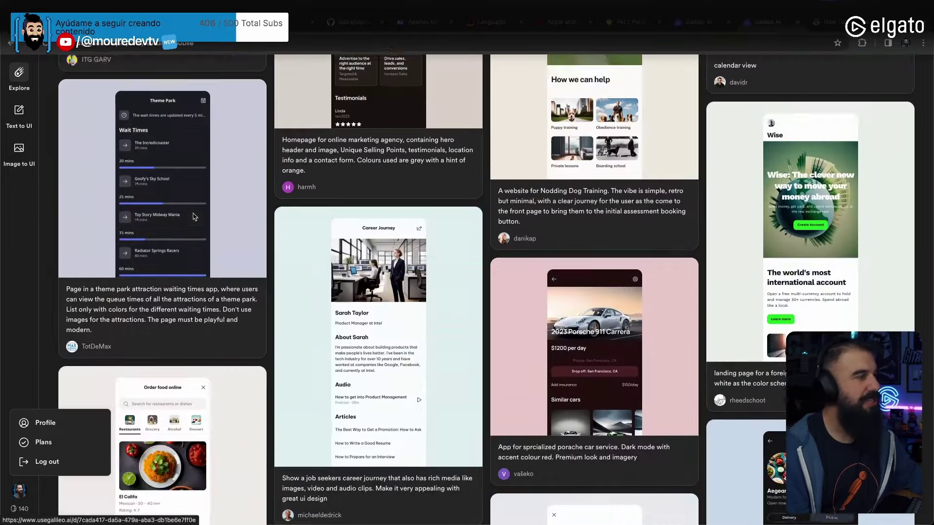
pyautogui.scroll(-5, 198, 214)
pyautogui.scroll(-2, 660, 267)
pyautogui.scroll(-5, 660, 268)
pyautogui.scroll(20, 661, 267)
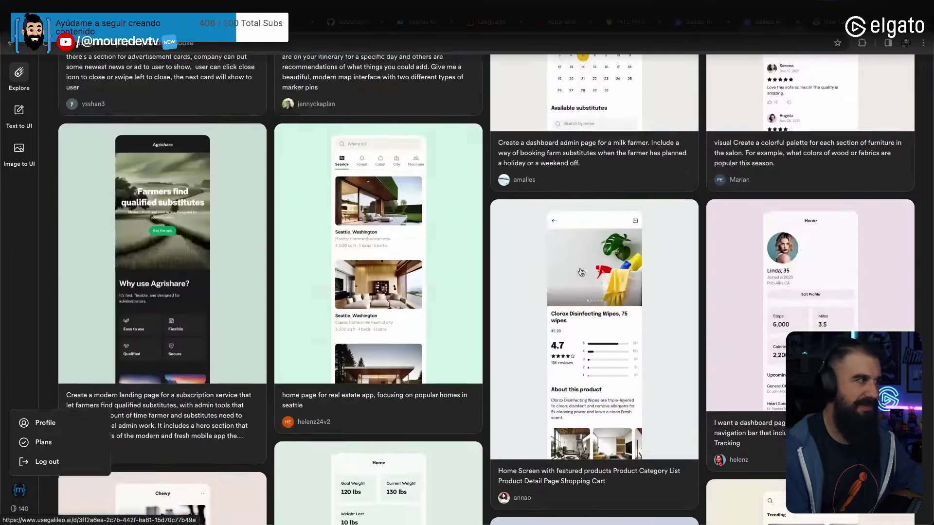
# - Filter the gallery to Web designs and browse the results
pyautogui.click(161, 204)
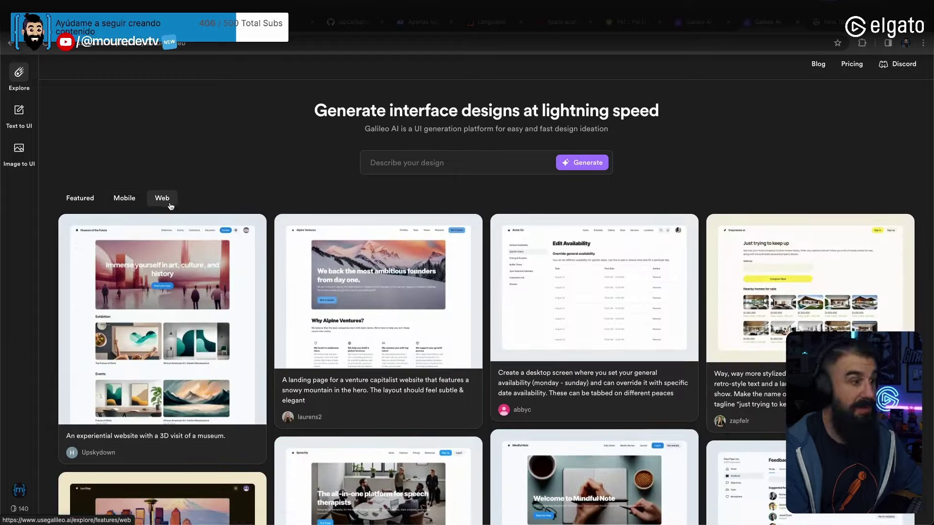
pyautogui.scroll(-3, 179, 202)
pyautogui.scroll(3, 423, 140)
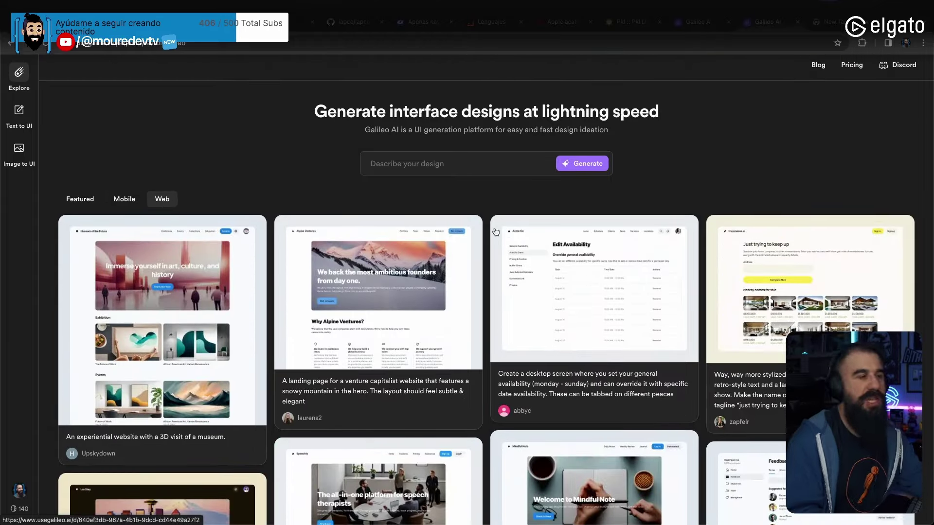
pyautogui.scroll(-3, 166, 311)
pyautogui.scroll(-4, 171, 343)
pyautogui.scroll(-2, 170, 343)
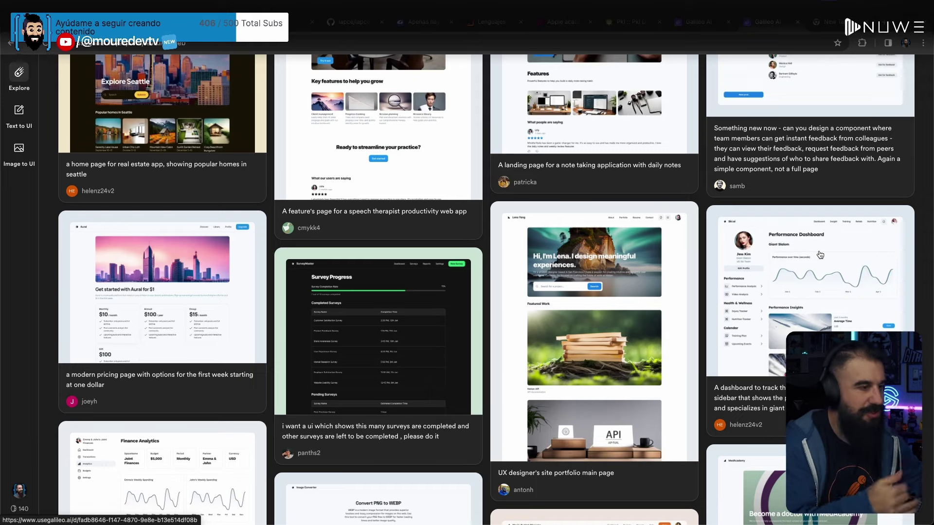
pyautogui.click(800, 256)
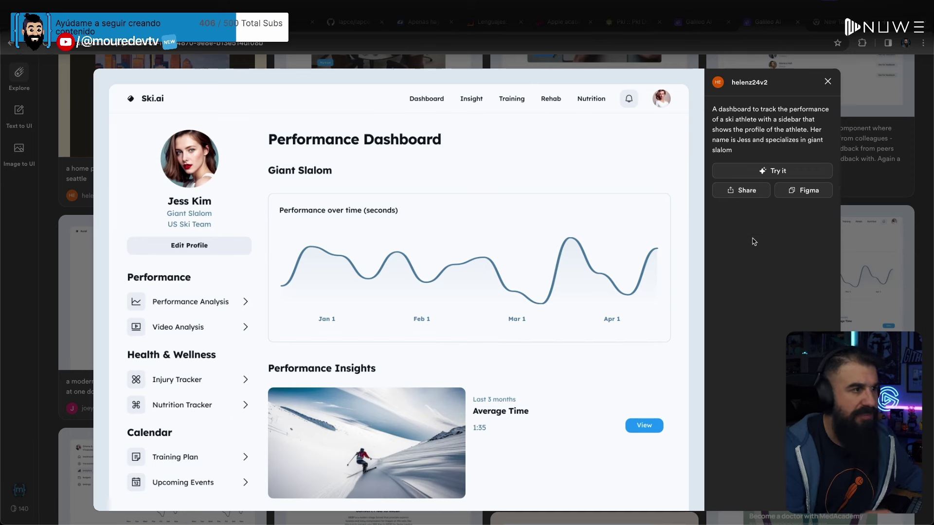
pyautogui.scroll(-5, 242, 287)
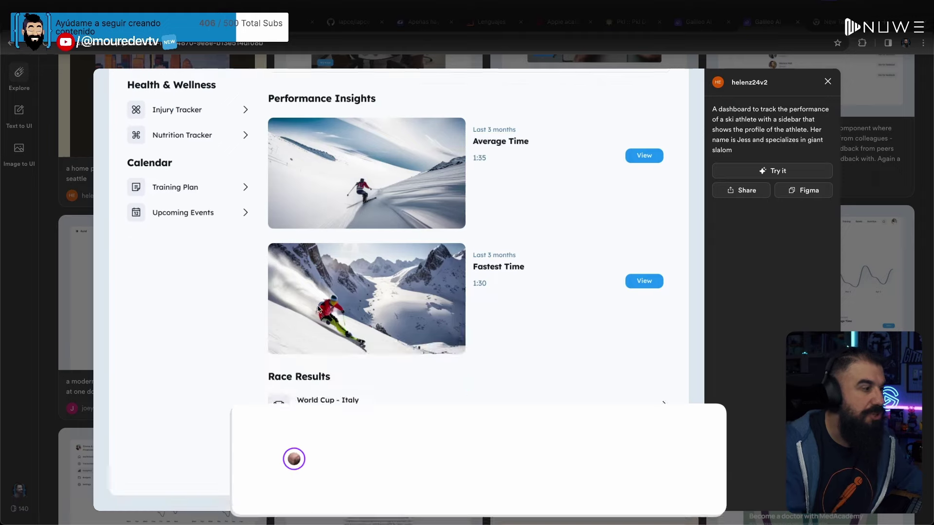
pyautogui.scroll(5, 670, 255)
pyautogui.press('Escape')
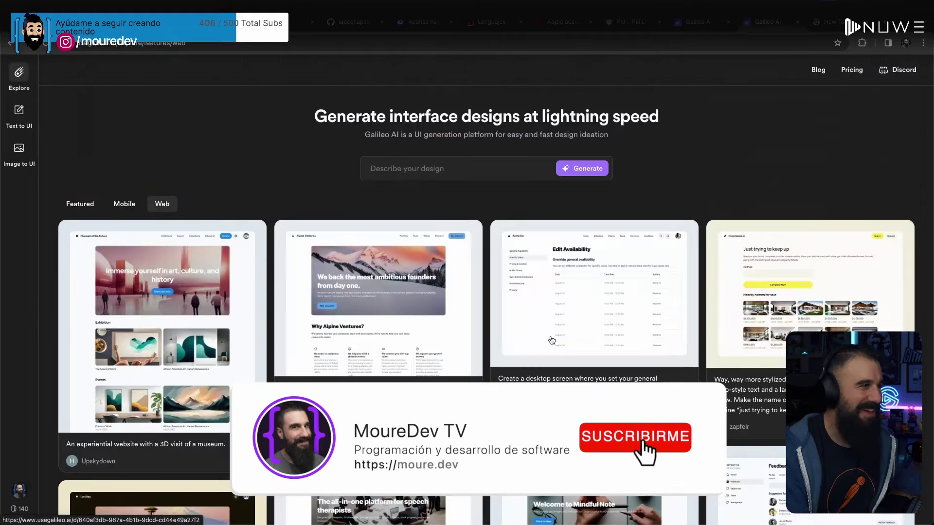